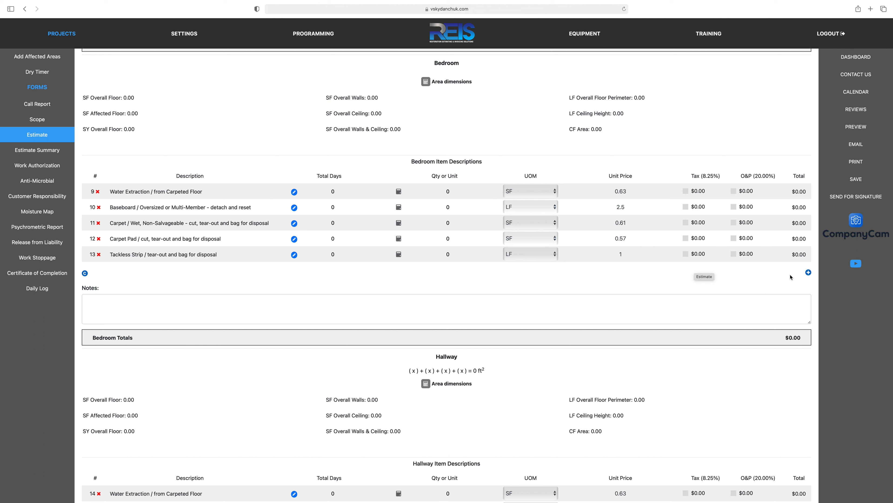
Step: Start a manual item from the Bedroom section of the estimate, with only the Bedroom area selected
click(808, 272)
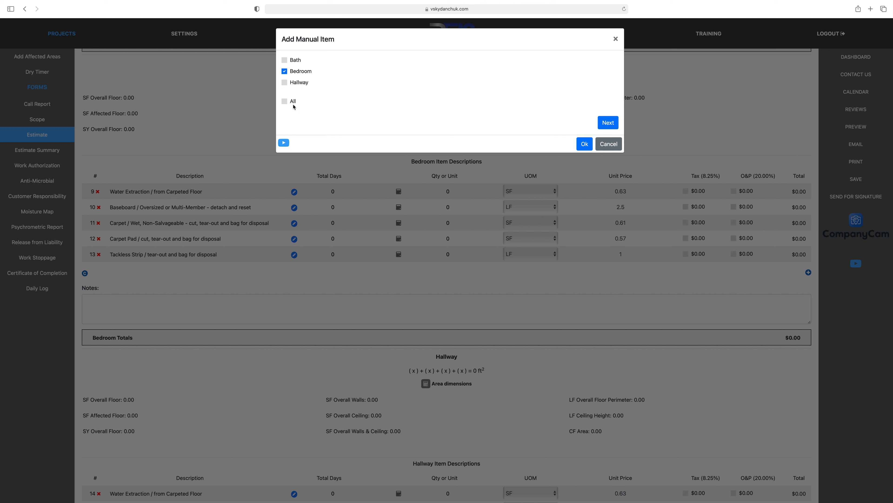
click(285, 60)
click(285, 102)
click(285, 61)
click(285, 83)
click(285, 99)
click(285, 71)
click(605, 123)
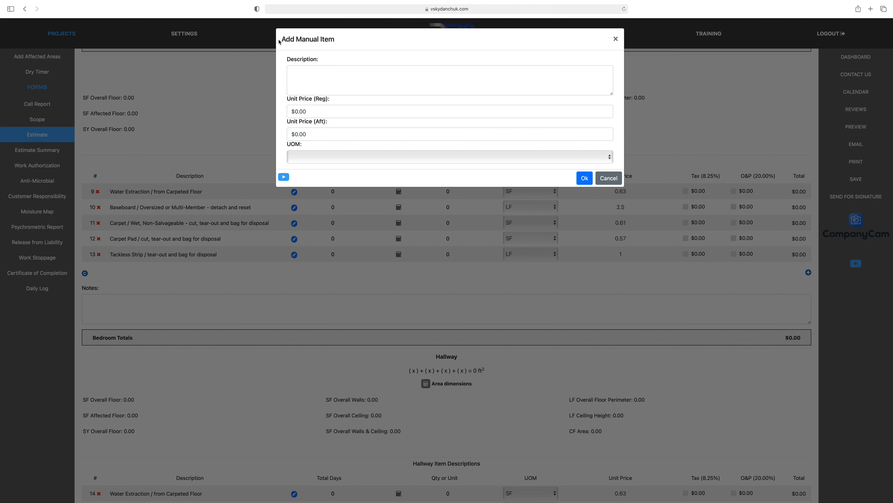
Step: Enter "Remove studs nailed to 2 walls." as the manual item's description
click(292, 70)
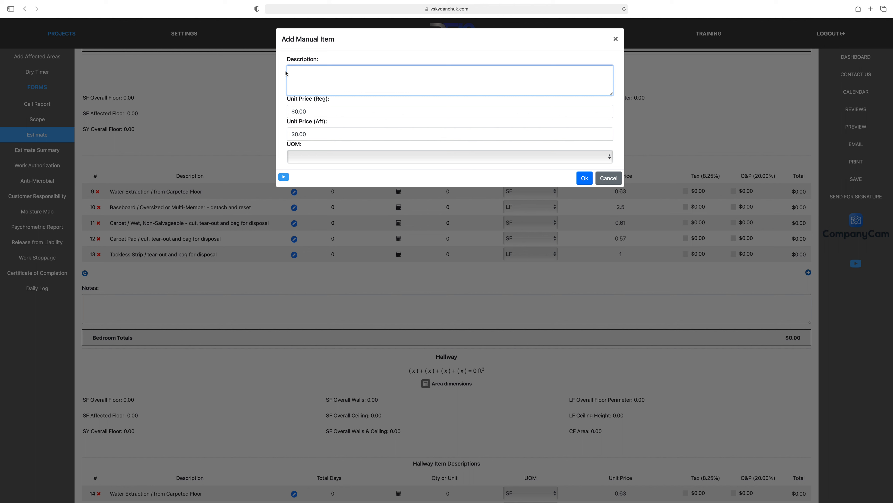
text(Remove studs nailed to 2 walls.)
click(373, 55)
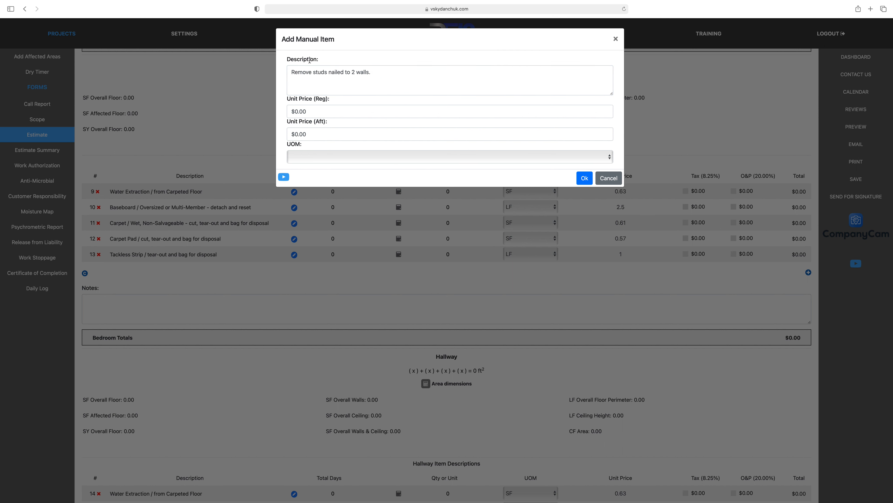
Step: Set the manual item's regular unit price to $25.00 and its unit of measure to EA, and add it to the estimate
click(310, 111)
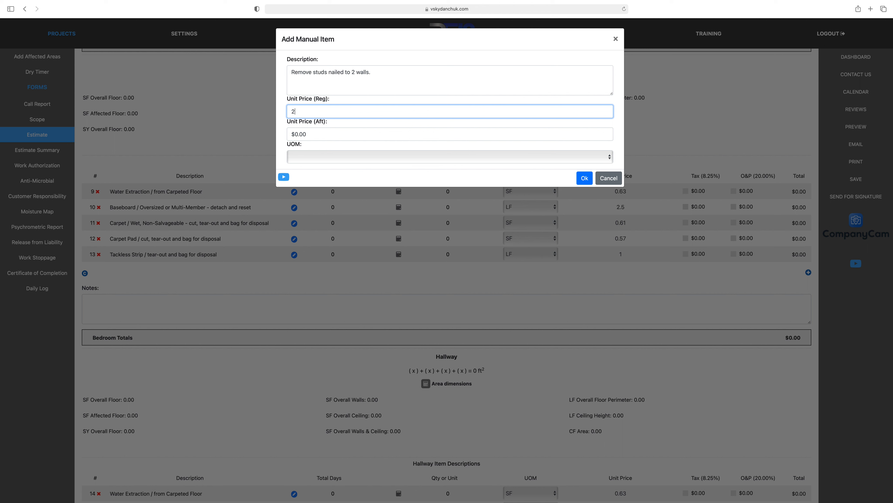
text(5.00)
click(376, 87)
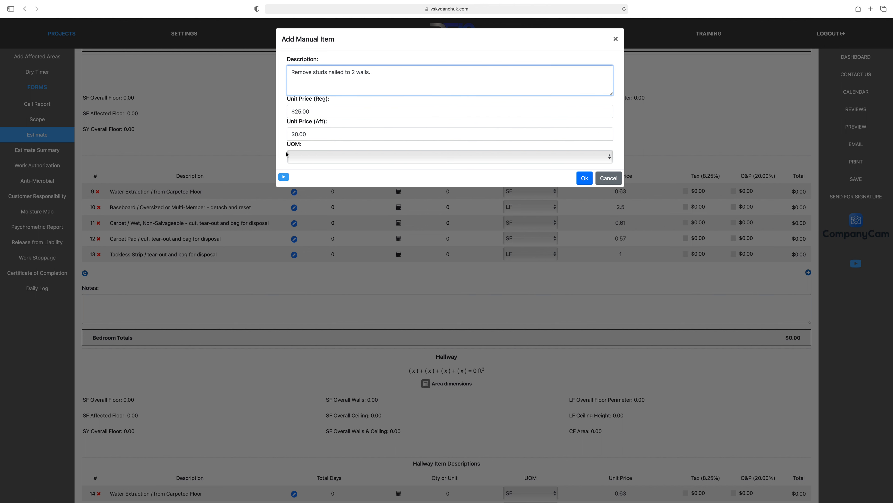
click(611, 160)
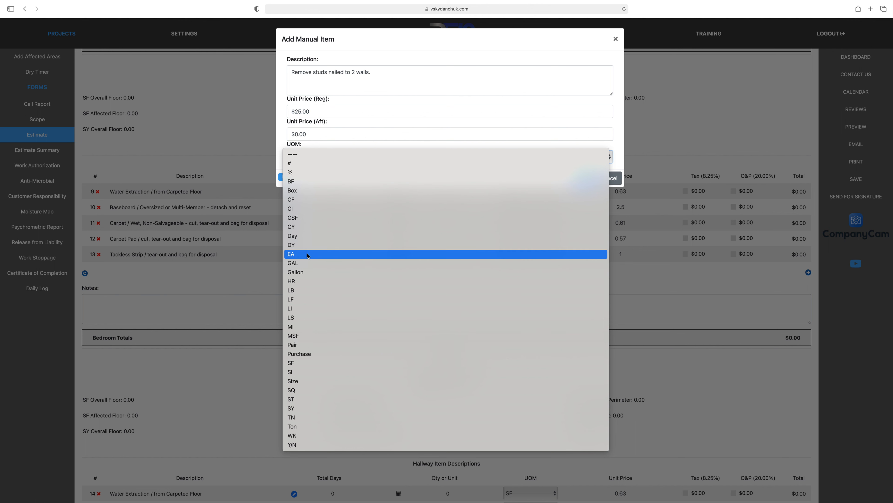
click(305, 255)
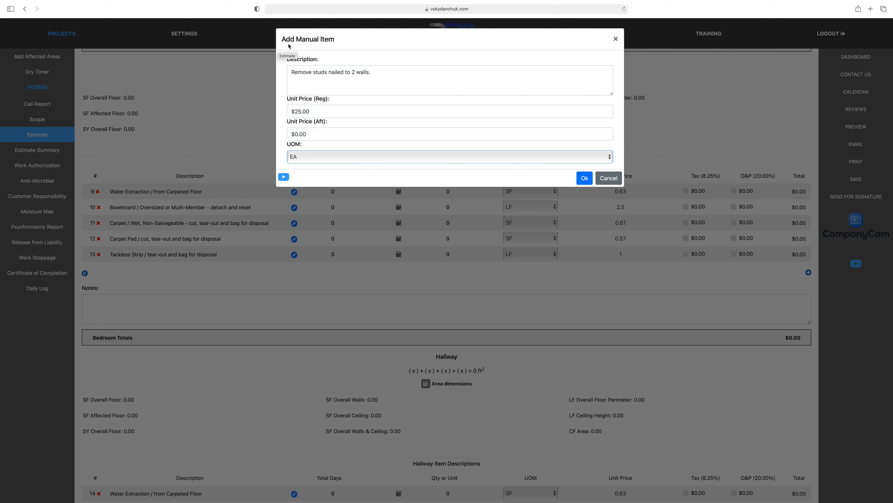
click(583, 178)
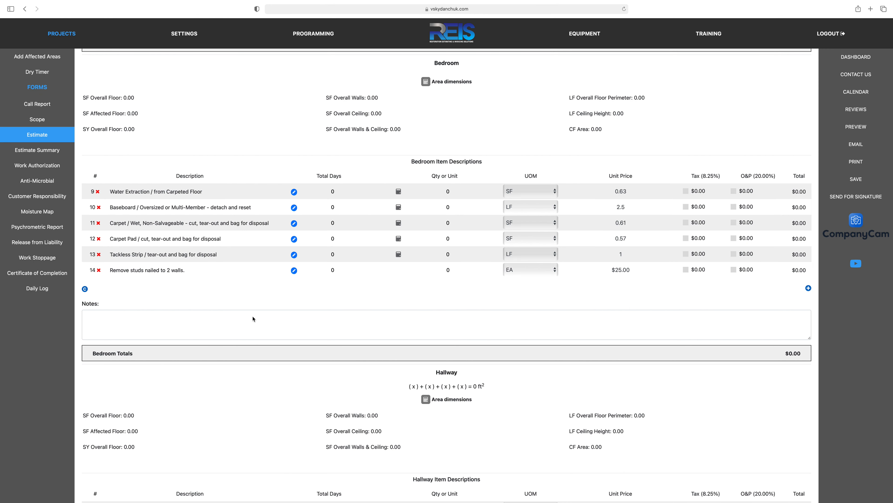
Step: Change the description of the new Bedroom stud-removal item to "Remove studs nailed to 3 walls."
scroll(253, 318, up, 5)
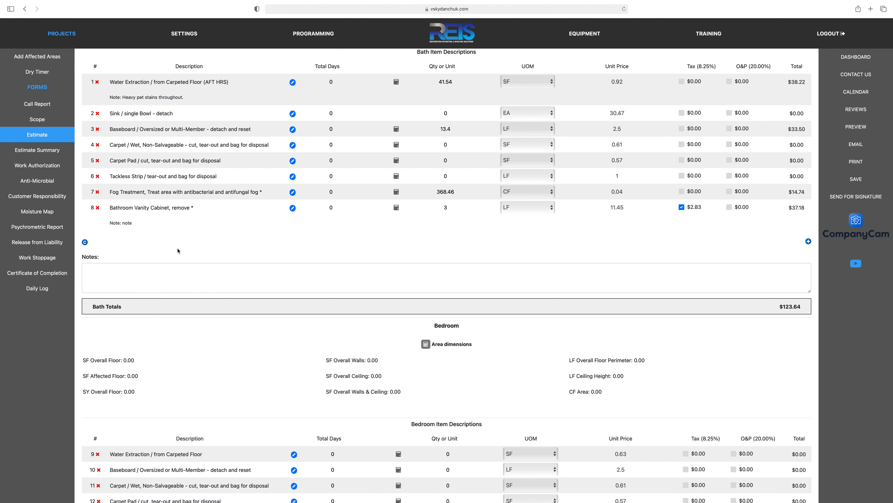
scroll(177, 250, up, 2)
scroll(177, 250, down, 5)
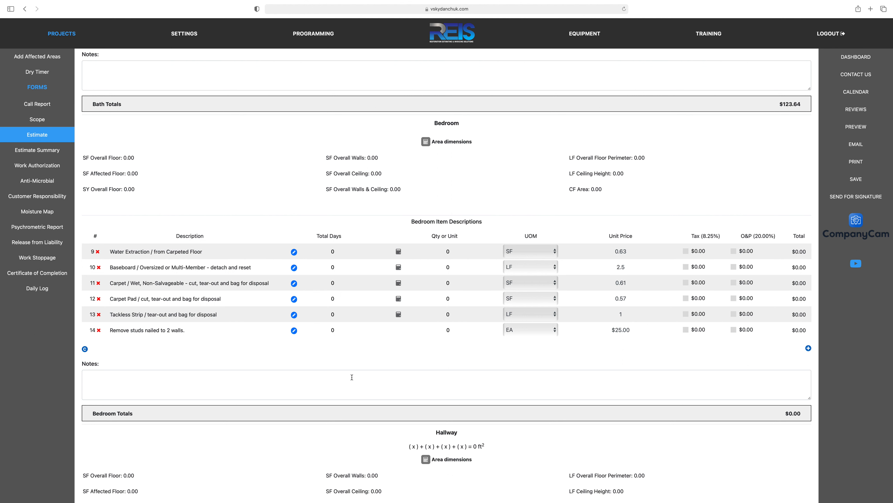
click(159, 331)
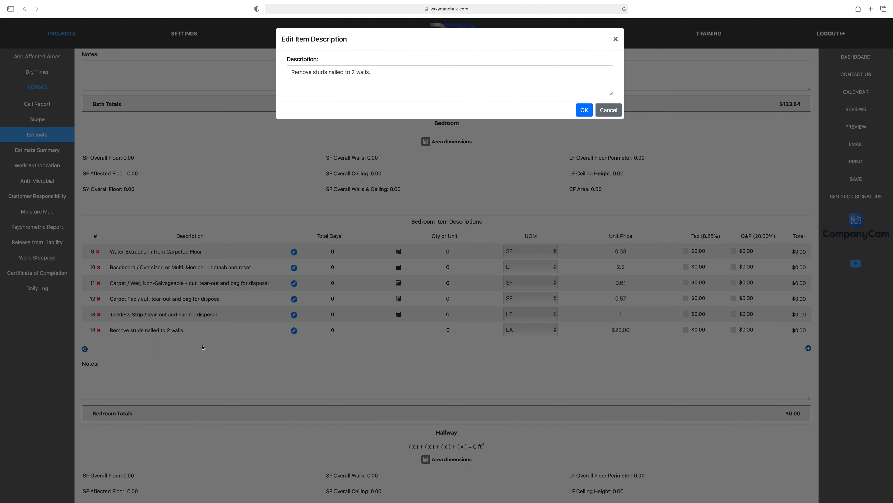
click(374, 71)
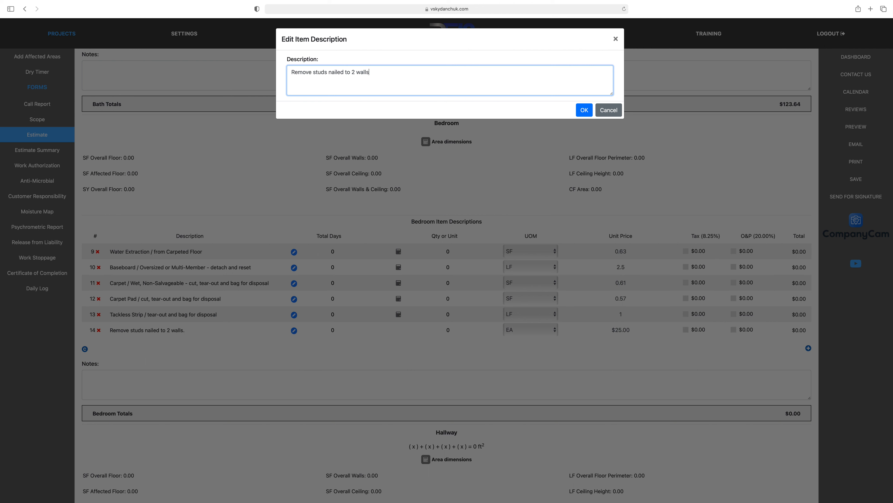
key(BackSpace)
key(BackSpace)
key(BackSpace)
key(BackSpace)
key(BackSpace)
key(BackSpace)
text(3 walls)
click(584, 110)
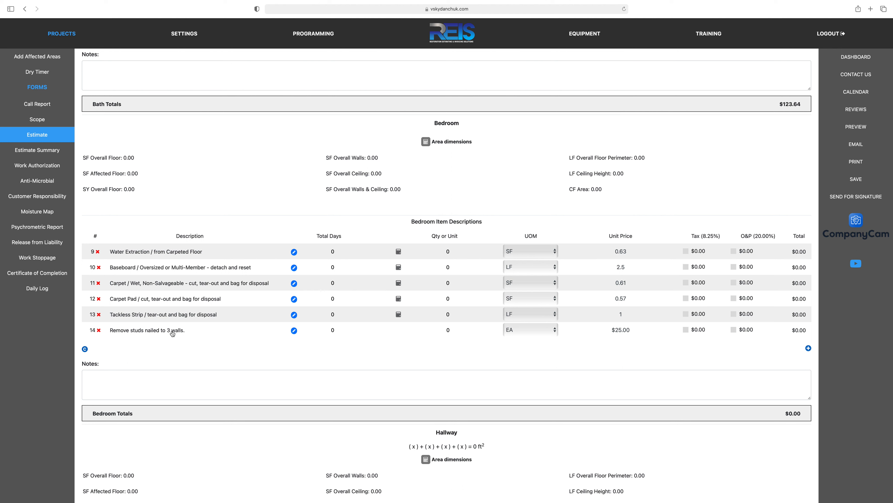
Step: Add the note "Homeowner nailed various studs to the walls in the bedroom." to the stud-removal item and set it to After Hours
click(294, 331)
click(302, 98)
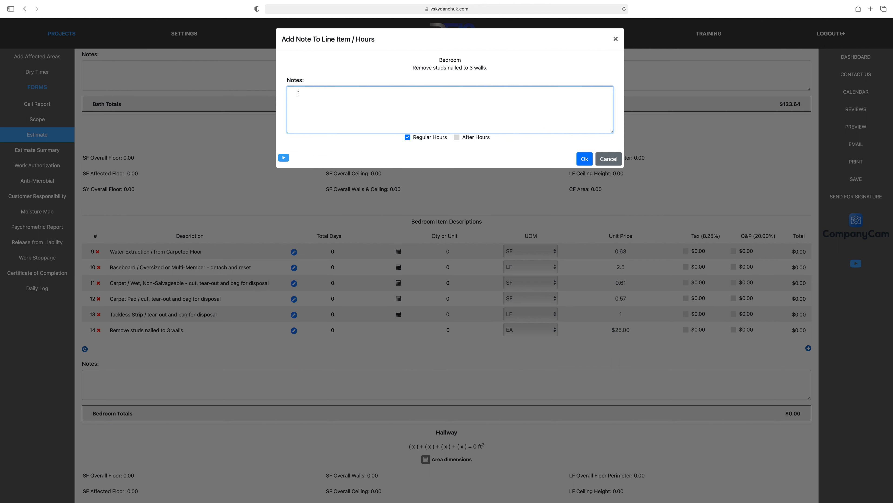
text(Homeowner nailed various studs to the walls in the )
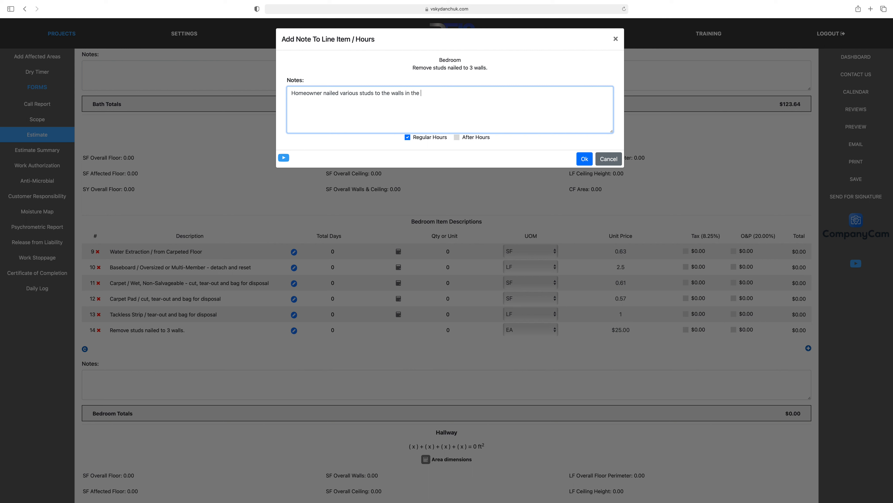
text(bedroom.)
click(457, 137)
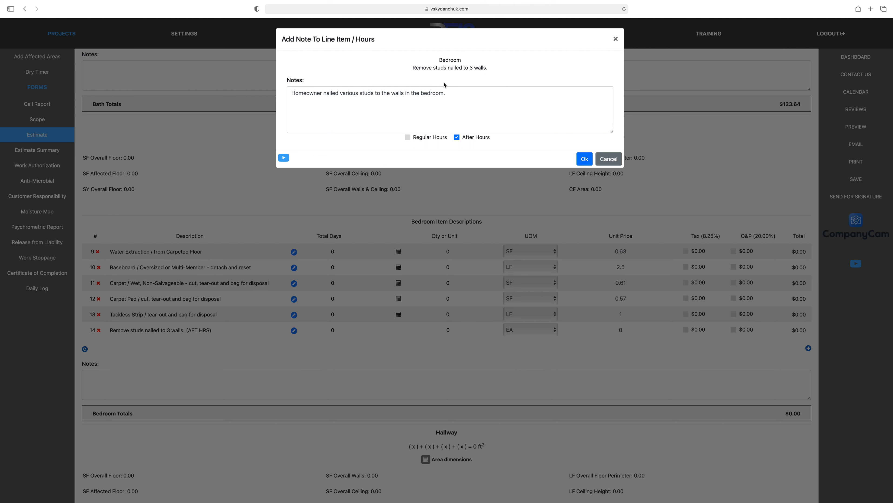
click(579, 160)
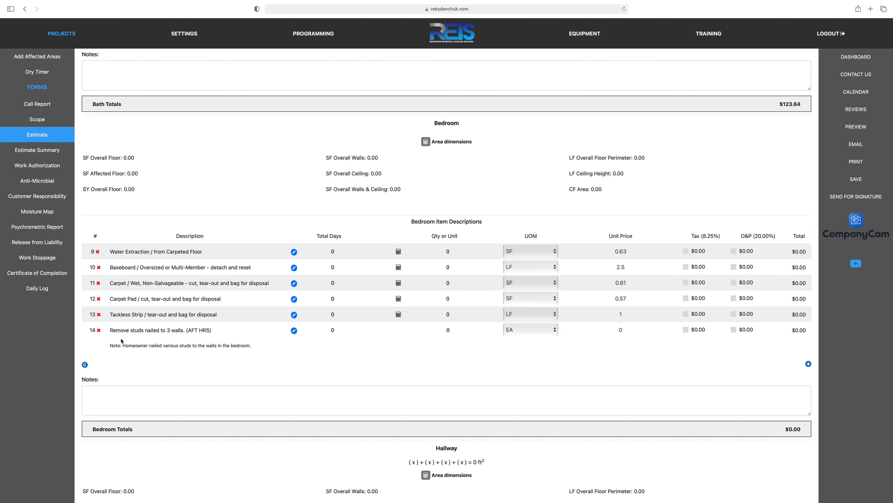
click(220, 332)
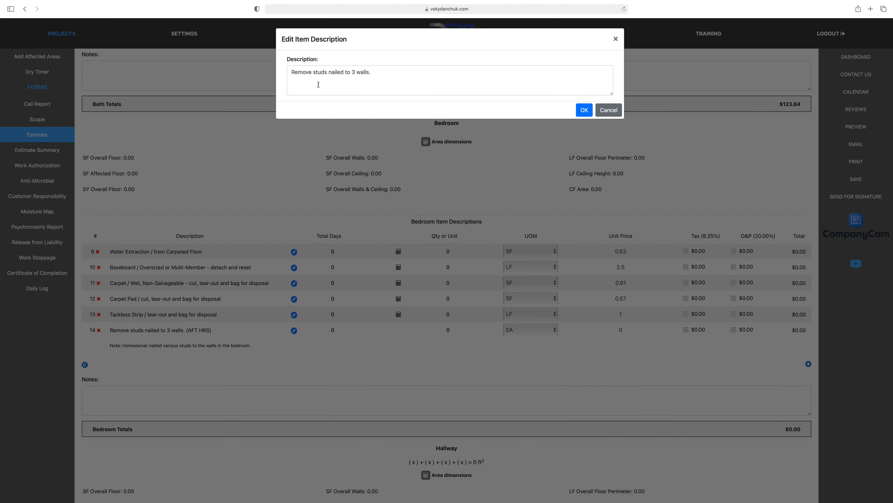
click(607, 112)
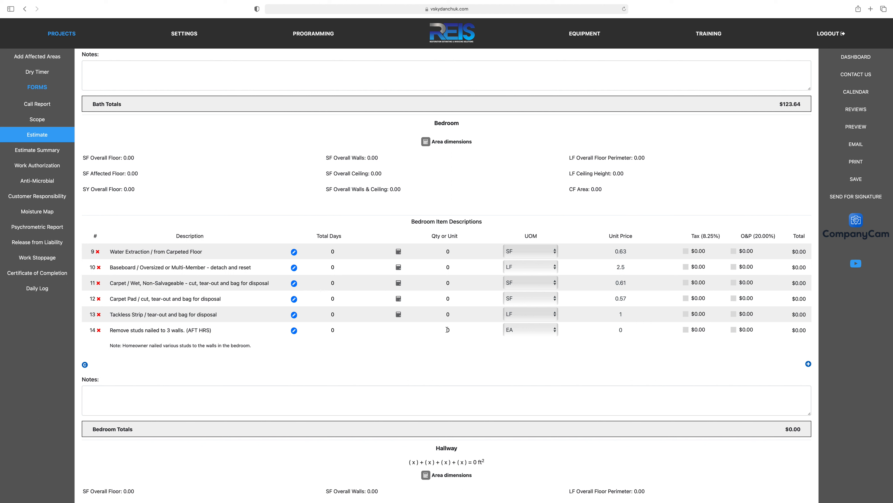
click(531, 332)
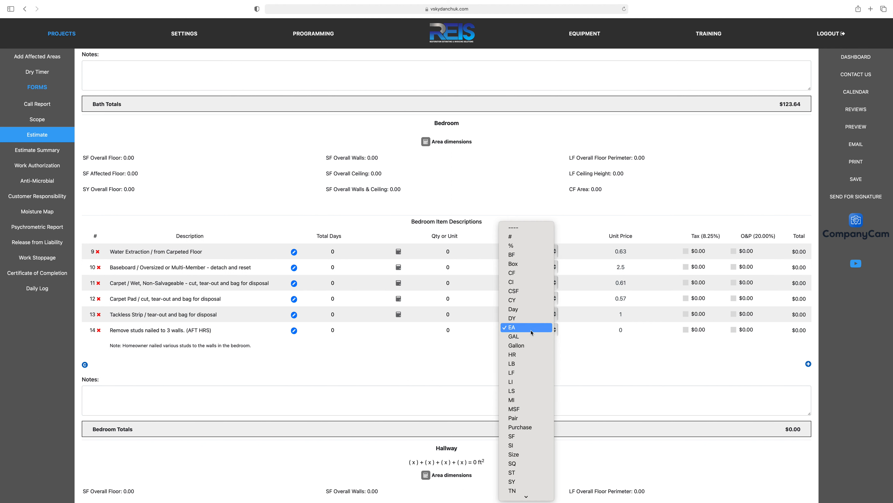
click(529, 328)
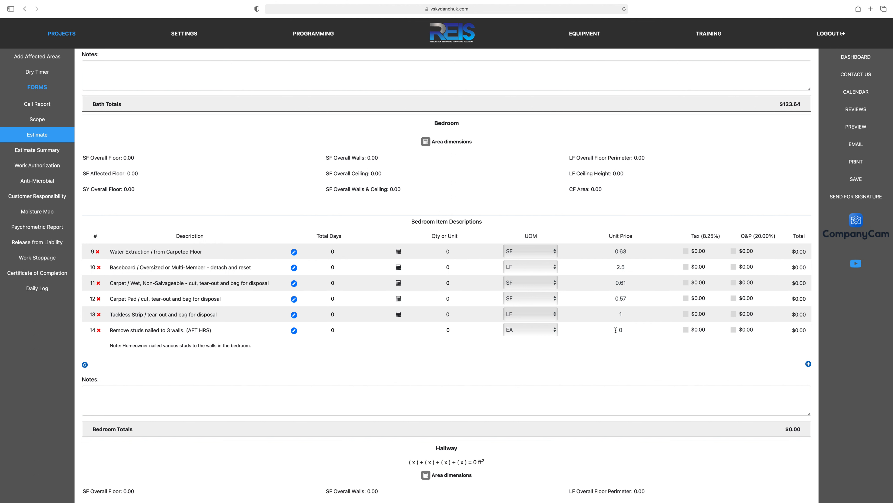
click(686, 329)
click(685, 329)
scroll(354, 369, down, 1)
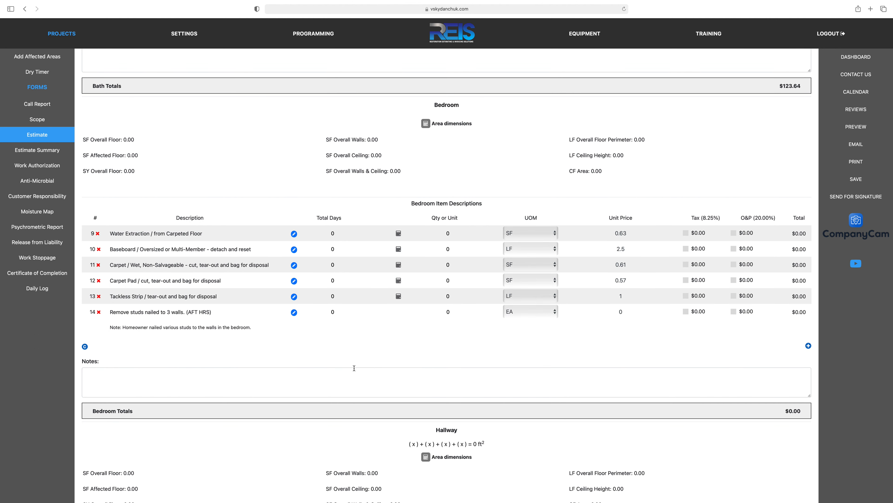